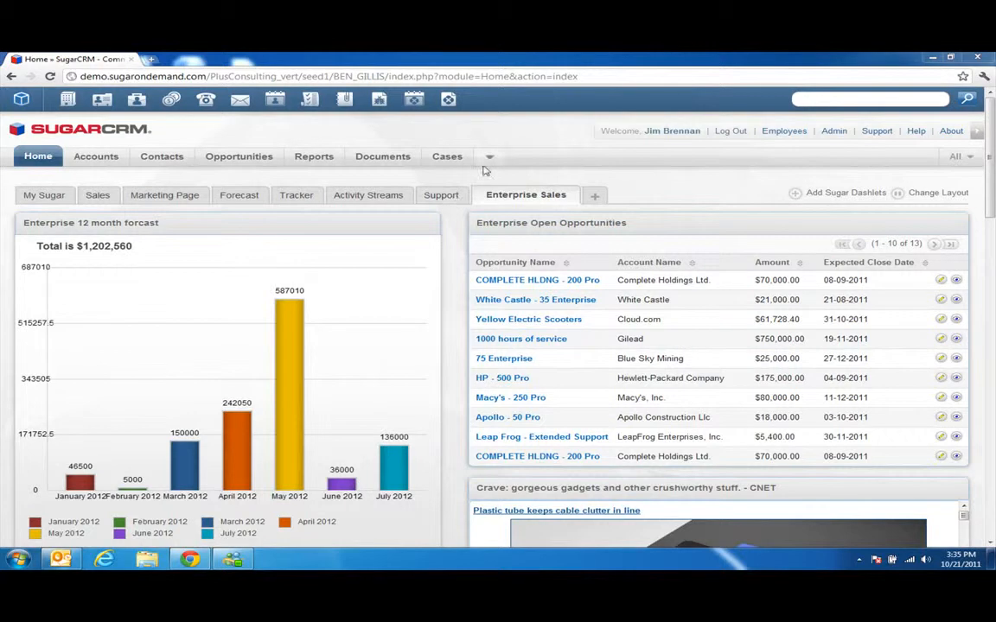
Open Emails settings from the tab overflow menu and begin adding an incoming mail account.
mouse_move(485, 169)
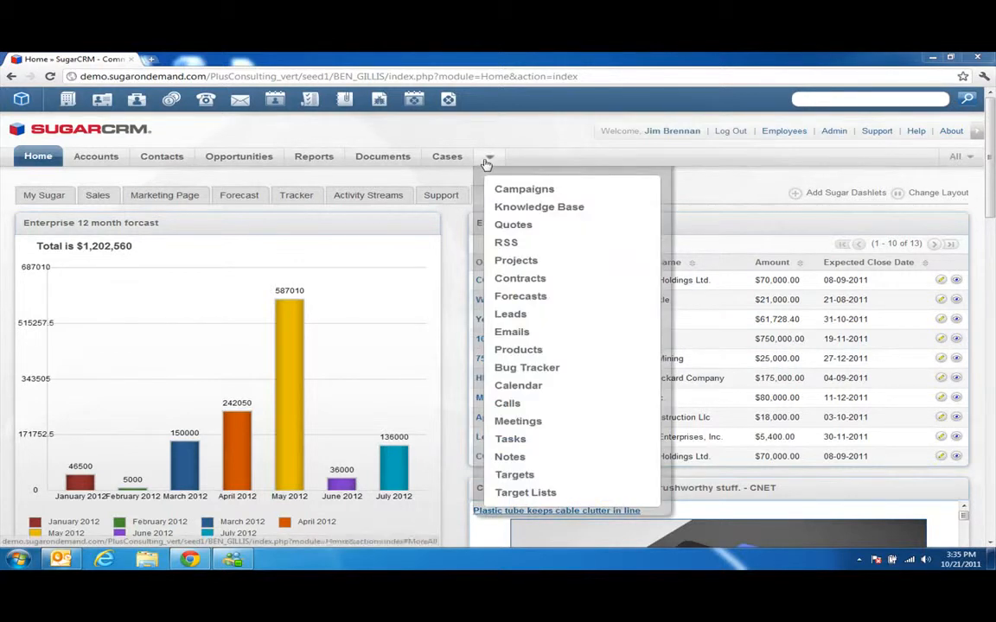
left_click(516, 340)
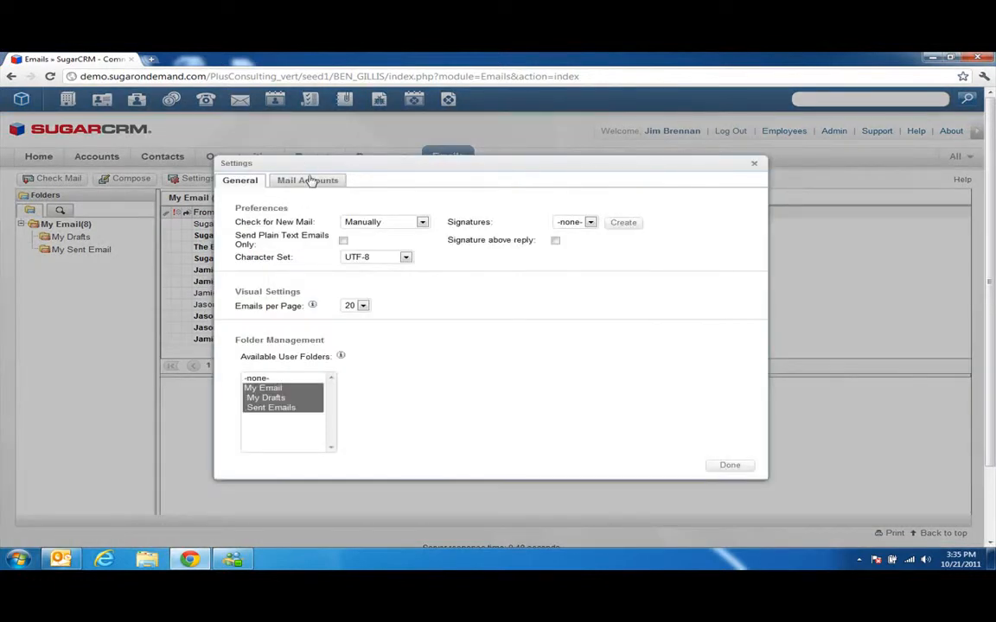
left_click(309, 182)
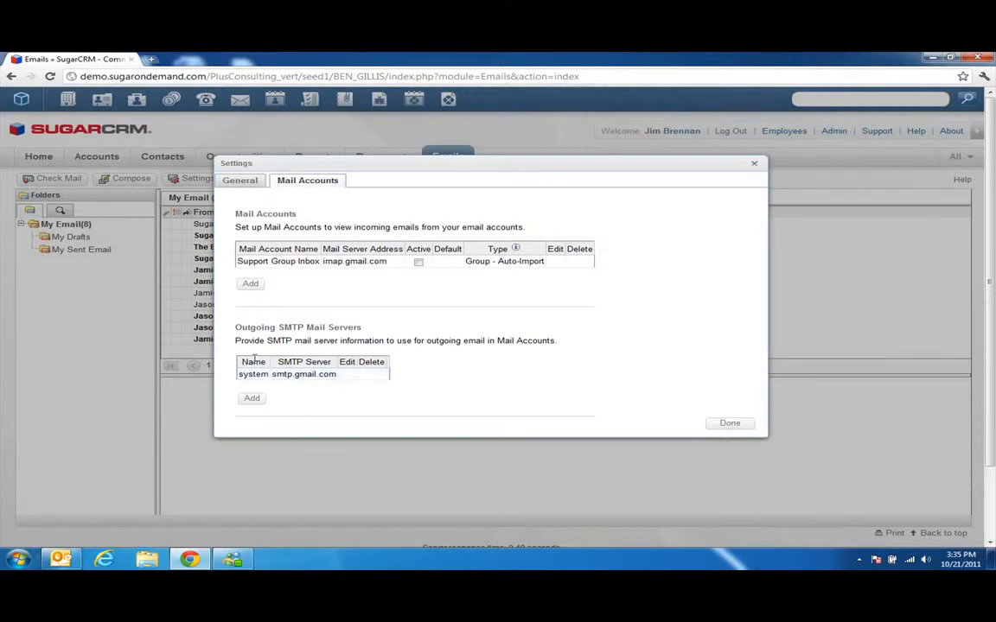
left_click(250, 284)
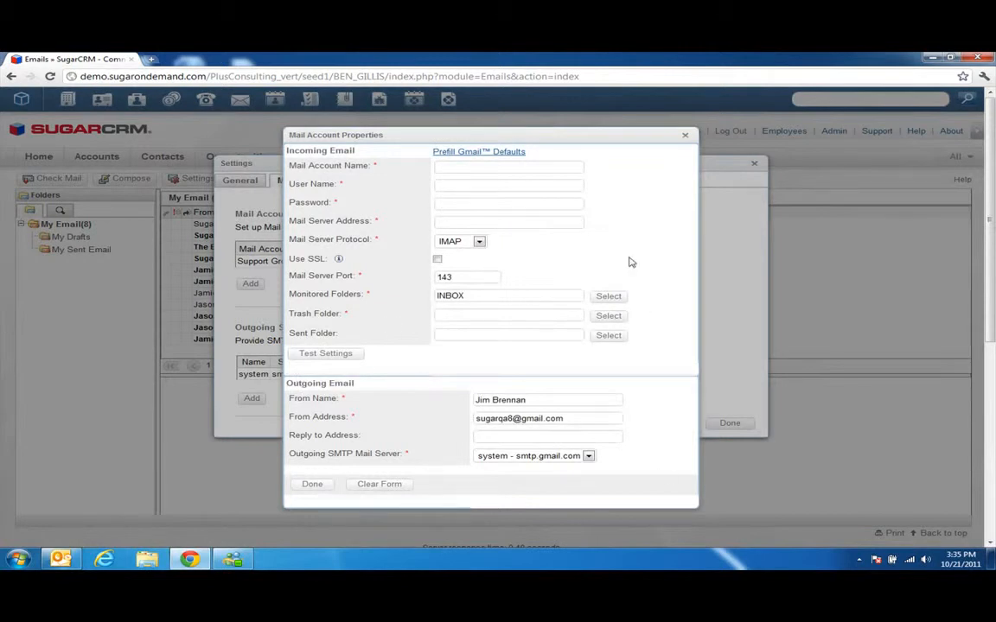
Prefill Gmail defaults, name the account My Gmail, and enter the Gmail user name and password.
left_click(467, 156)
left_click(471, 168)
type("My Gmail")
key("Tab")
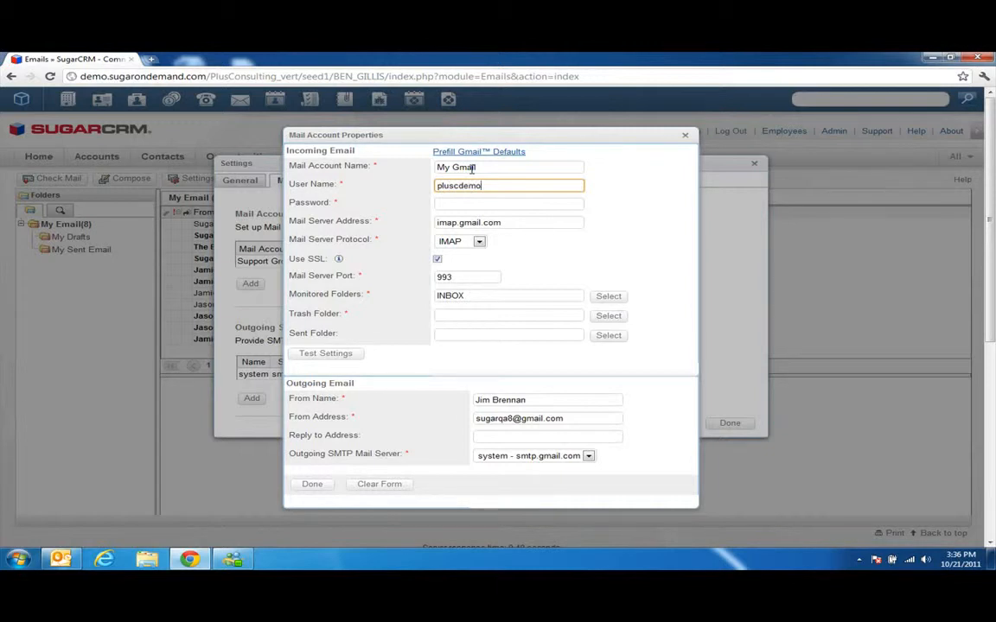
key("Tab")
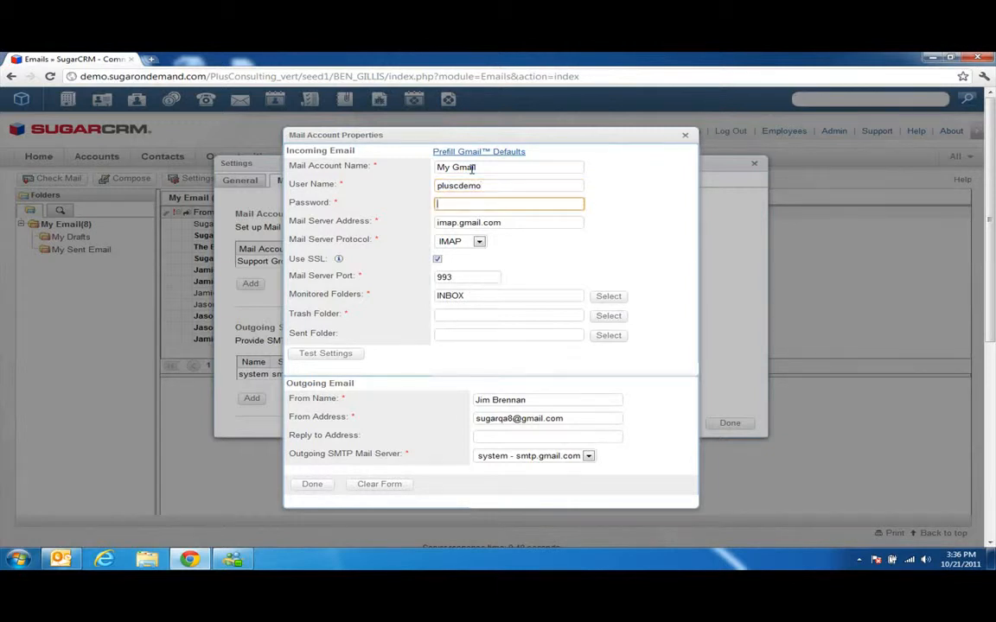
type("demodemo")
Choose [Gmail]/Trash as the trash folder and run Test Settings successfully.
left_click(608, 317)
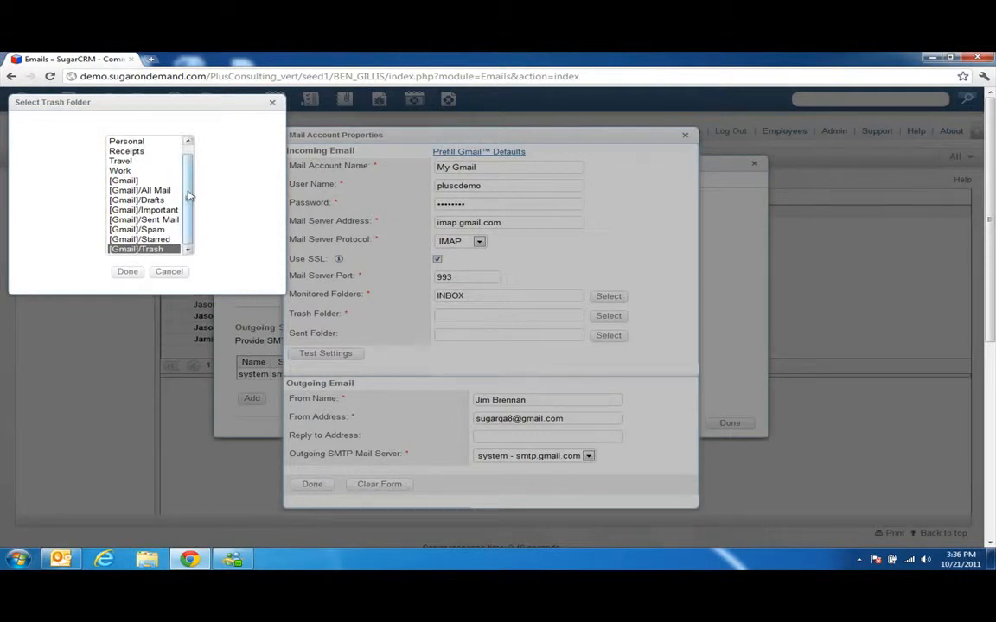
left_click_drag(184, 182, 181, 172)
scroll(181, 172, "down", 1)
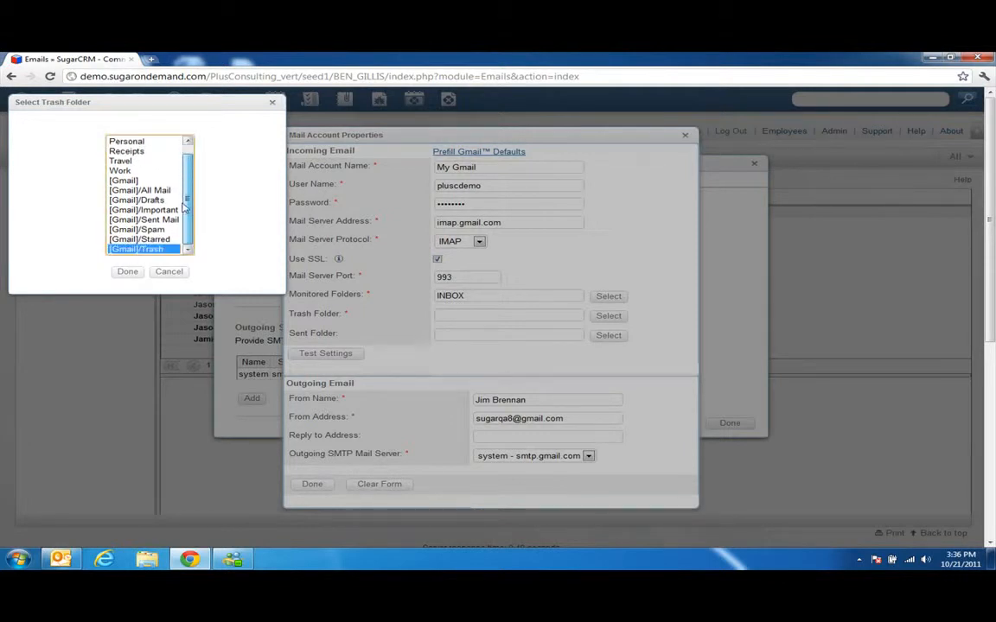
left_click(128, 272)
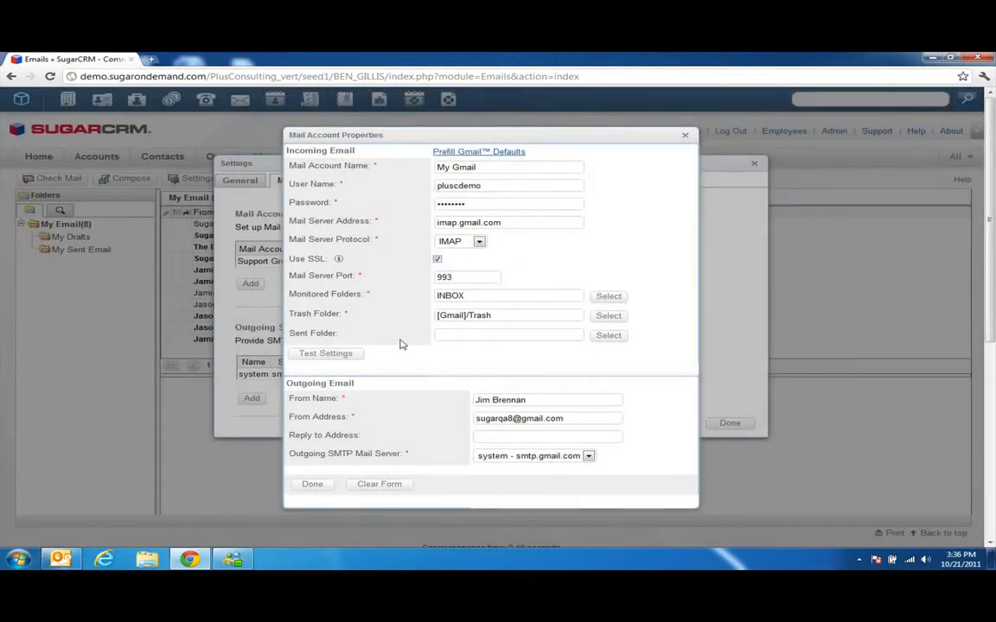
left_click(347, 354)
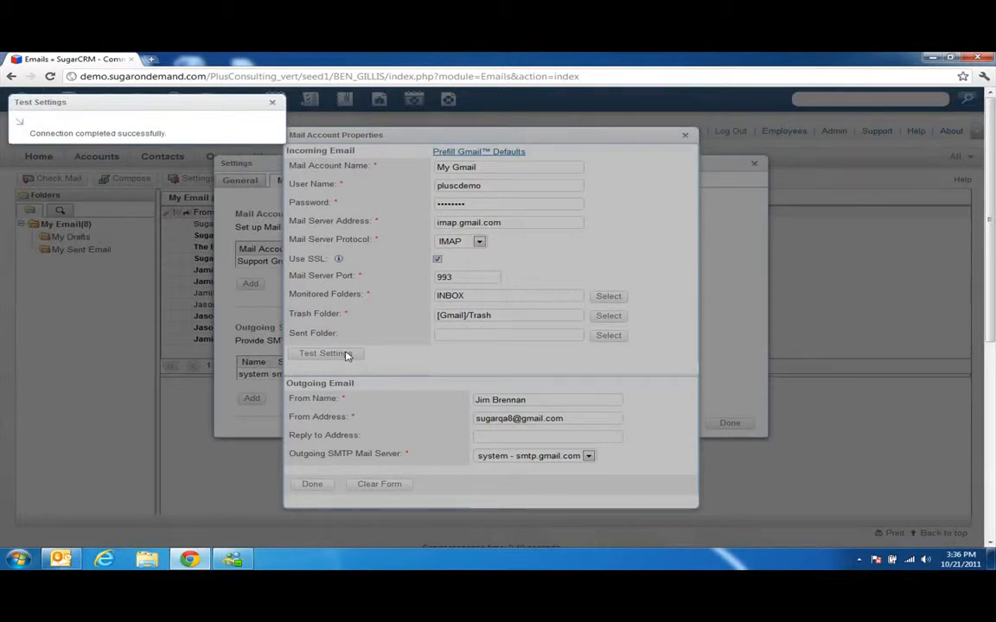
Close the test result, keep IMAP as the protocol, and save My Gmail.
left_click(272, 106)
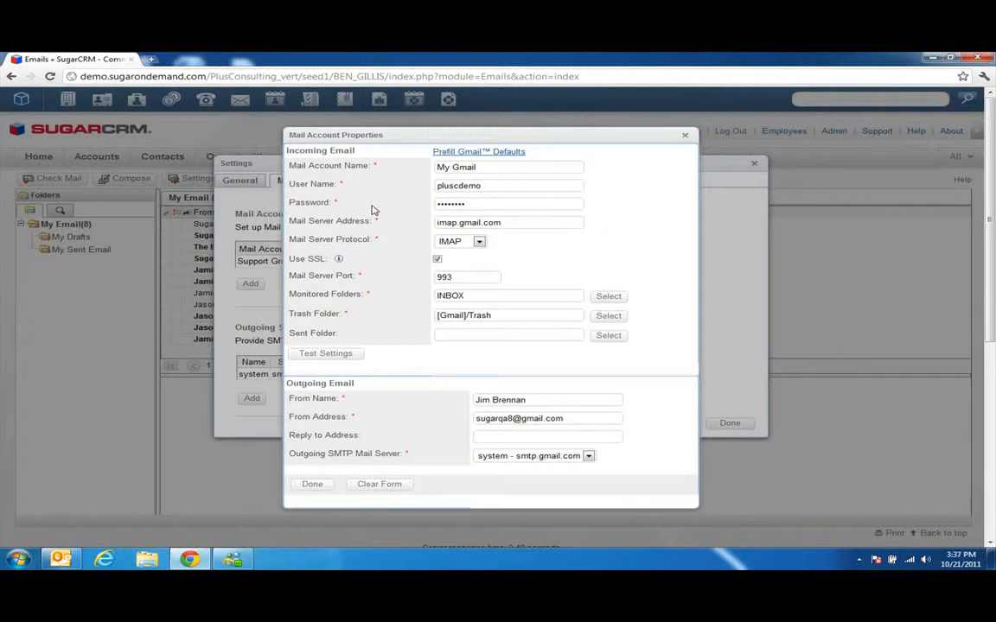
left_click(480, 242)
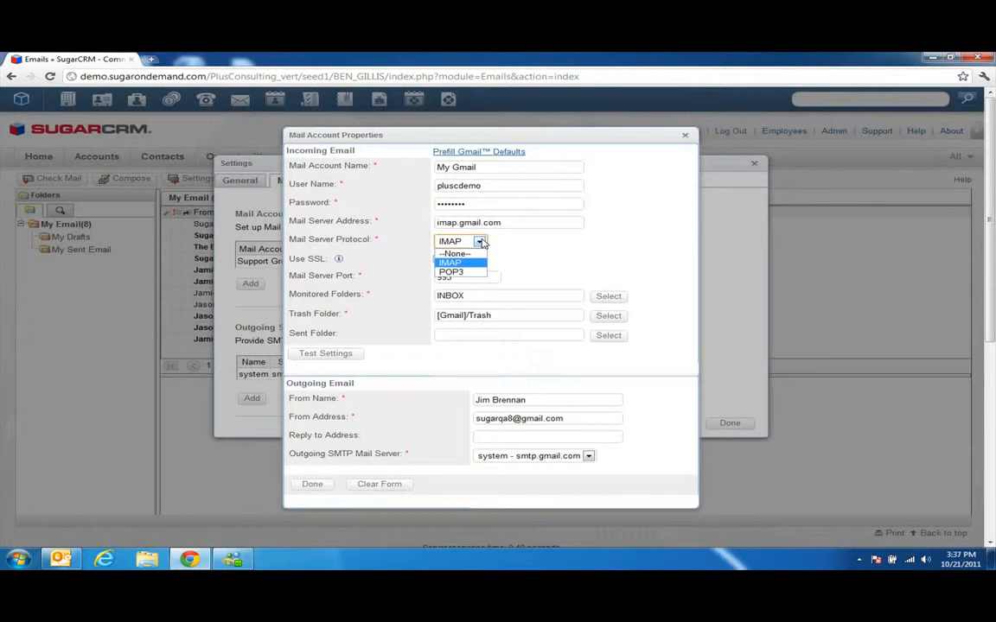
left_click(539, 252)
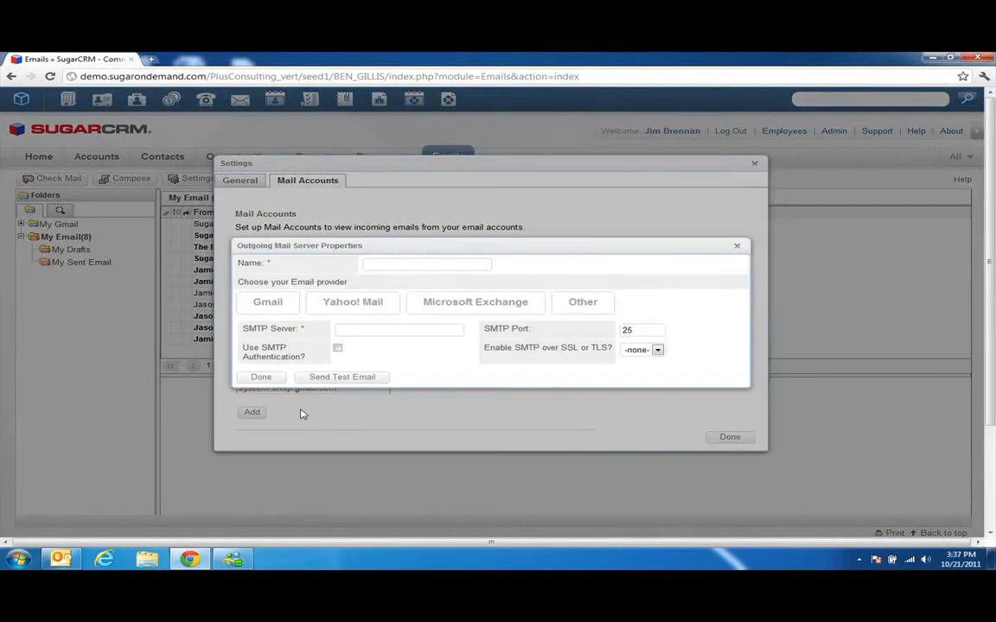
Add an outgoing SMTP server using Gmail, with the Gmail address and password.
left_click(251, 414)
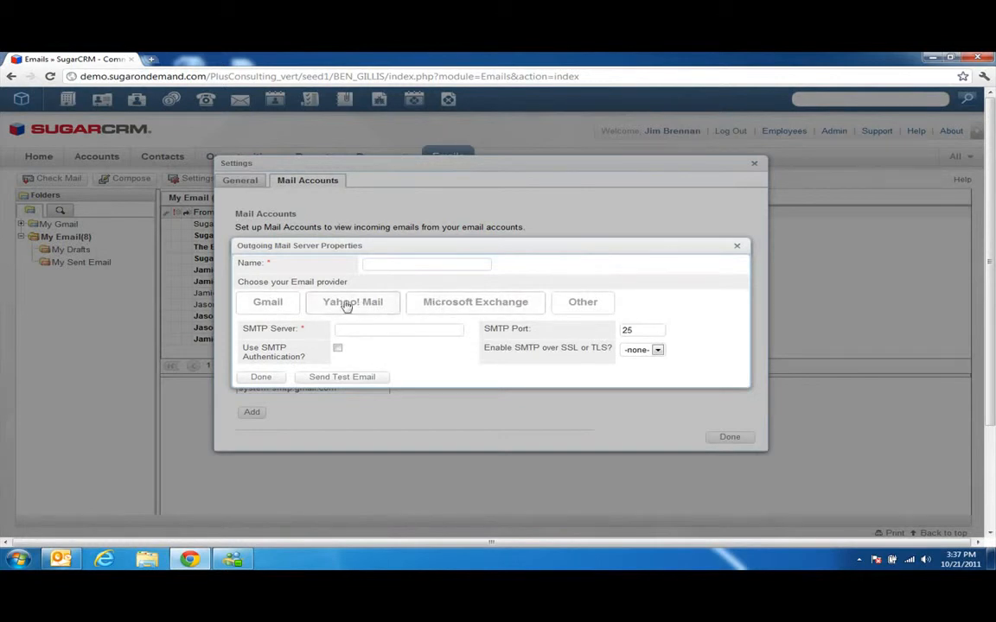
left_click(273, 309)
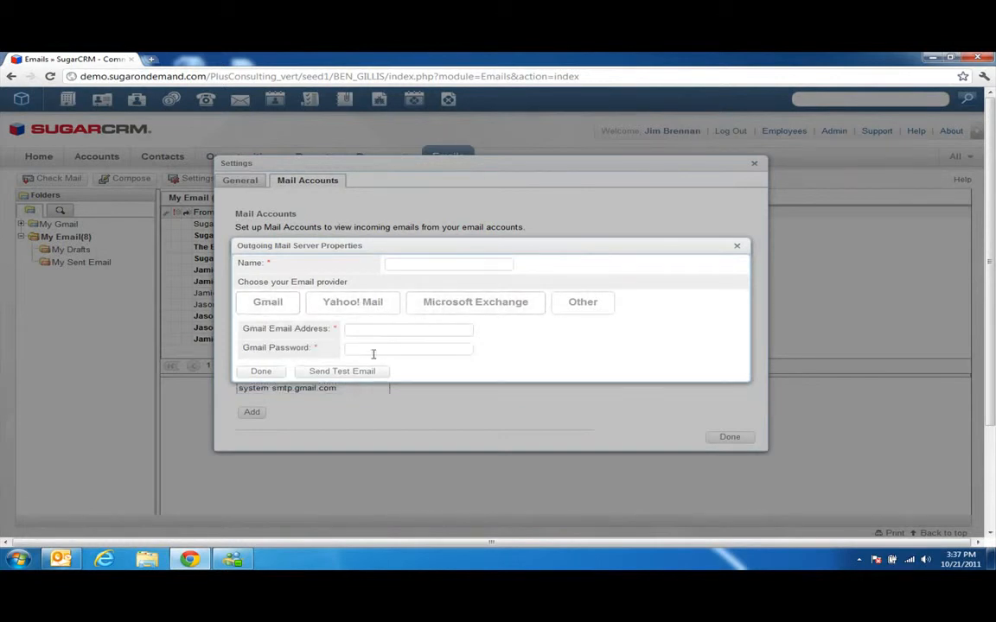
left_click(380, 329)
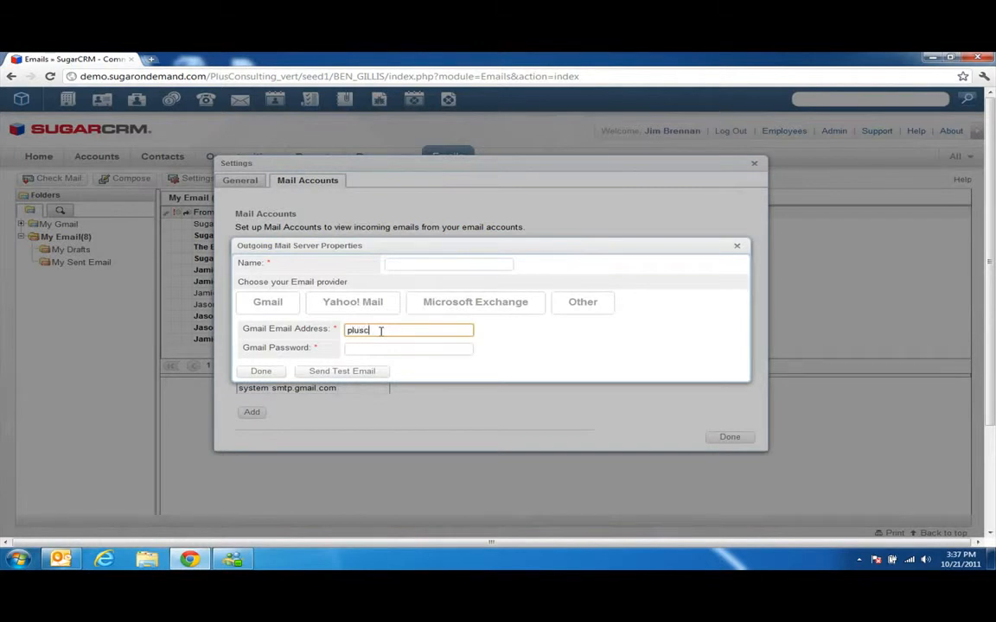
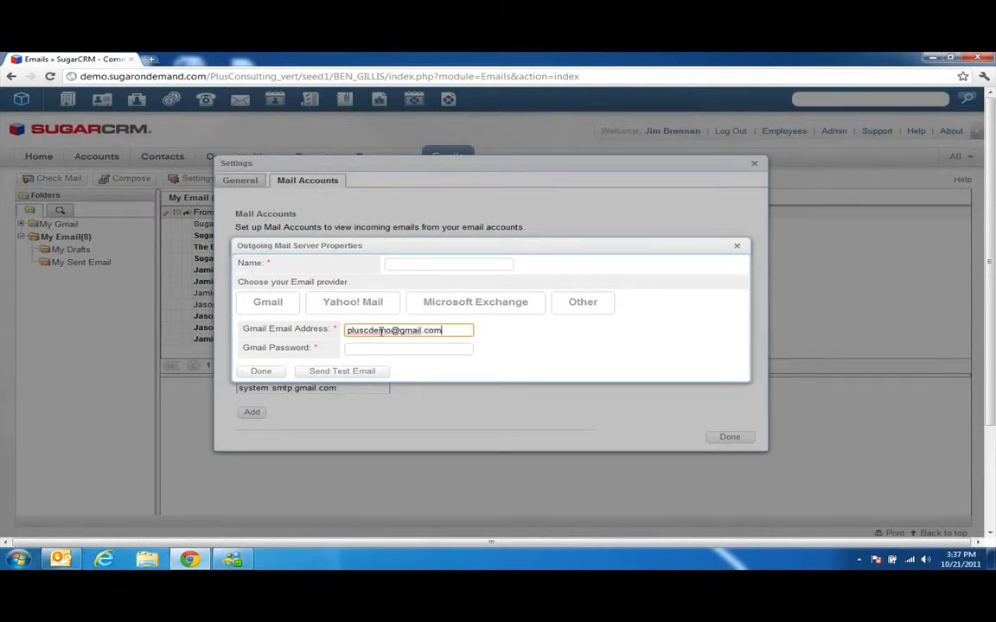
left_click(384, 347)
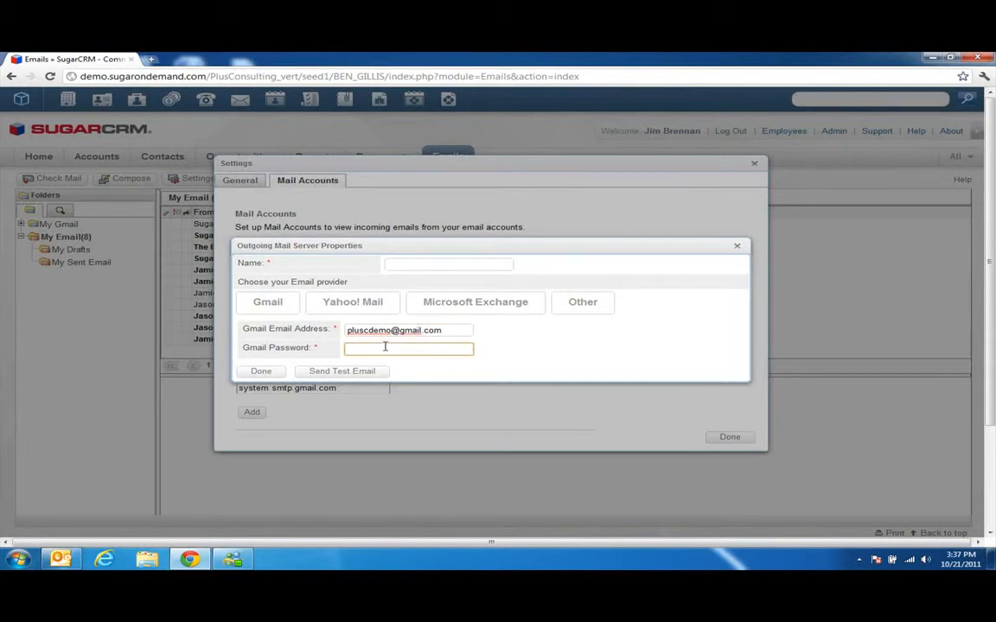
type("demo1234")
Clear the missing-name warning and name the outgoing server Gmail.
left_click(348, 372)
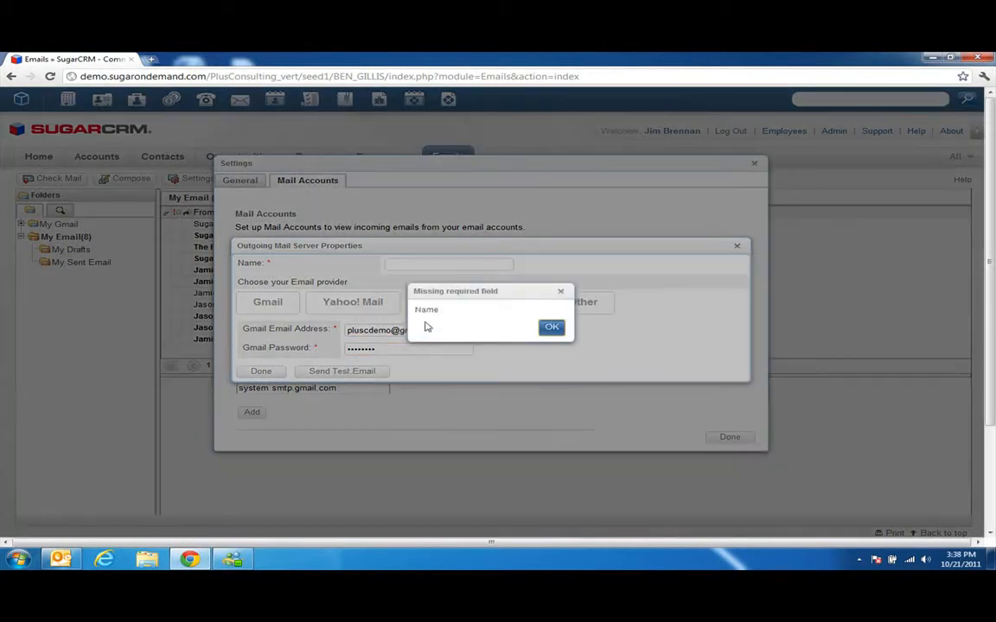
mouse_move(445, 312)
left_mouse_down()
mouse_move(410, 305)
mouse_move(427, 308)
left_mouse_up()
left_click(491, 331)
left_click(548, 328)
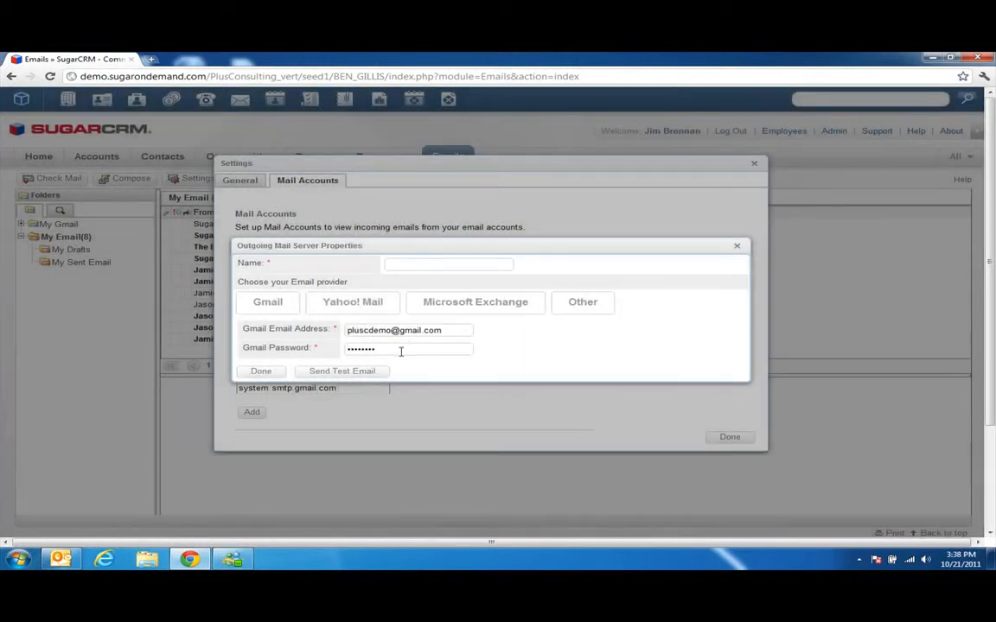
left_click(418, 266)
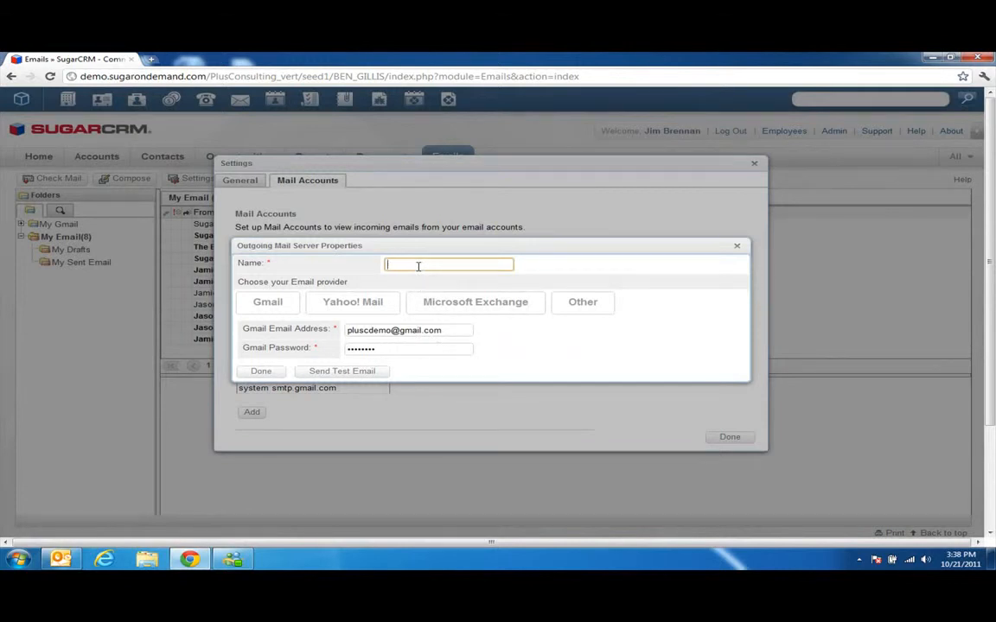
type("Gmail")
Send a test email to a replacement recipient address, then save the Gmail server.
left_click(343, 372)
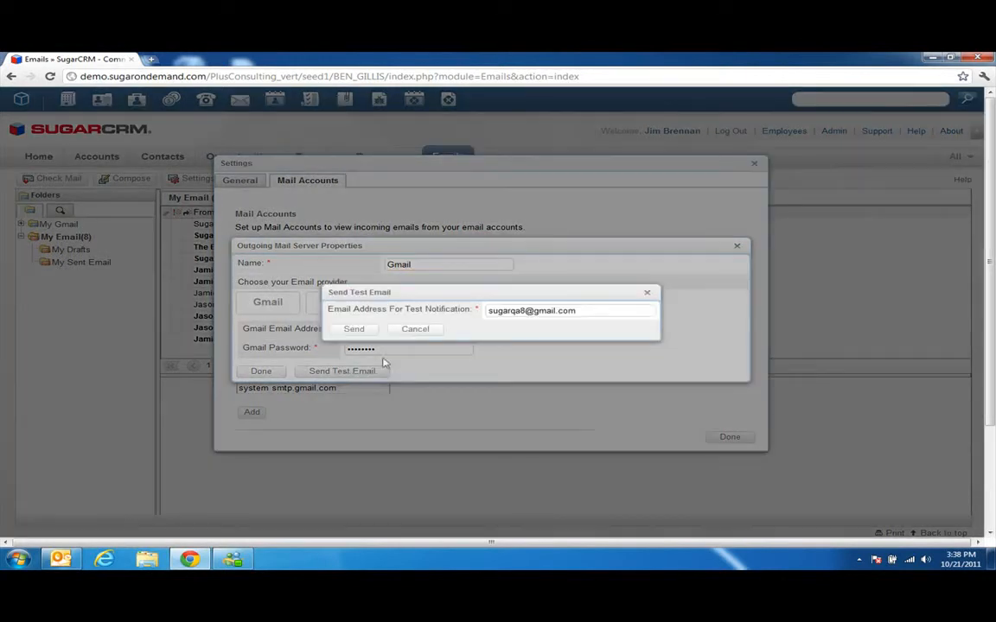
left_click_drag(581, 311, 475, 321)
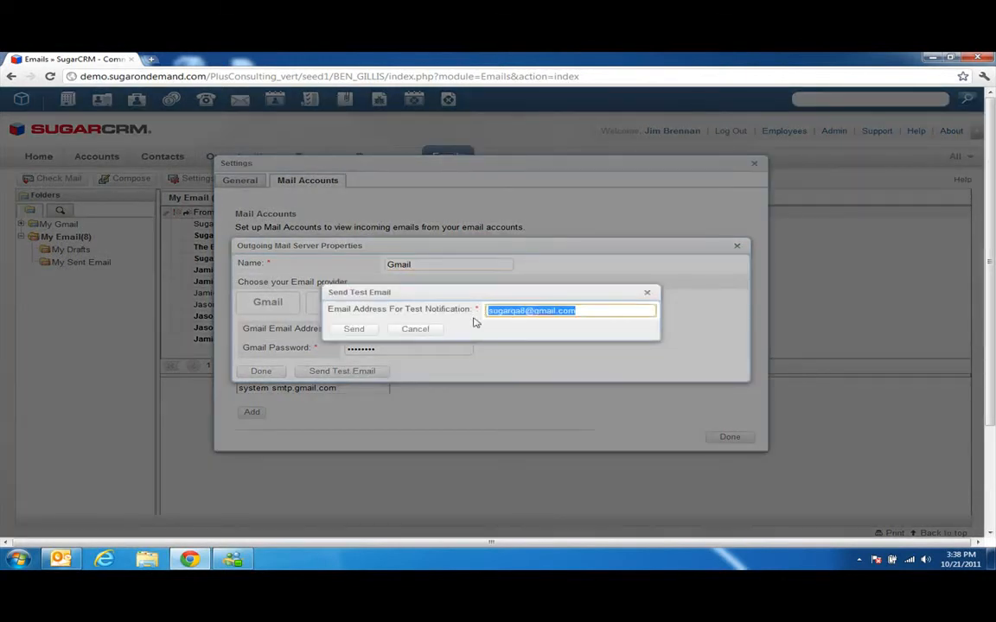
type("gi")
key("BackSpace")
key("BackSpace")
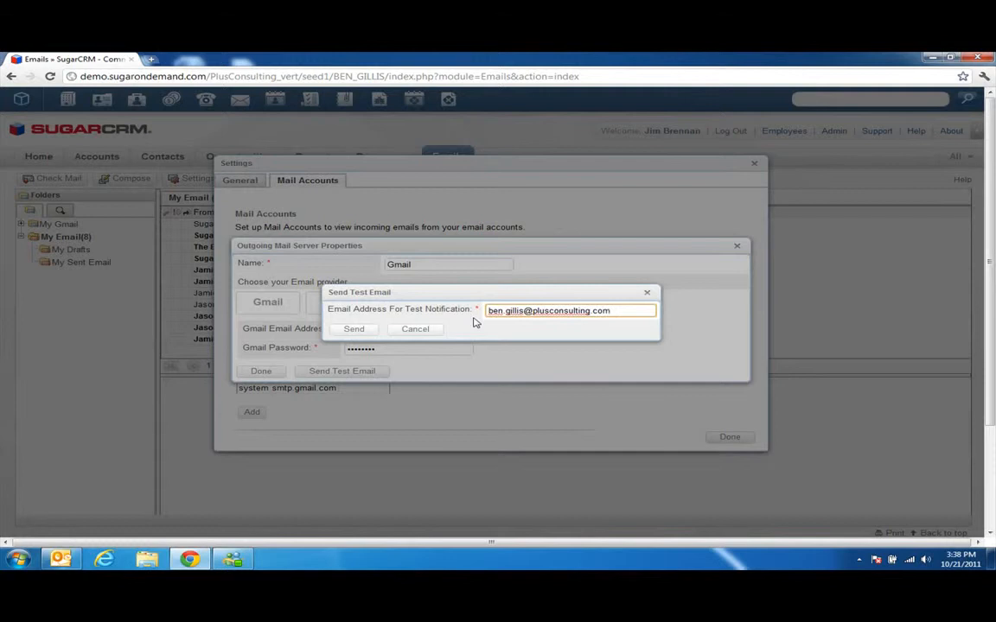
left_click(364, 332)
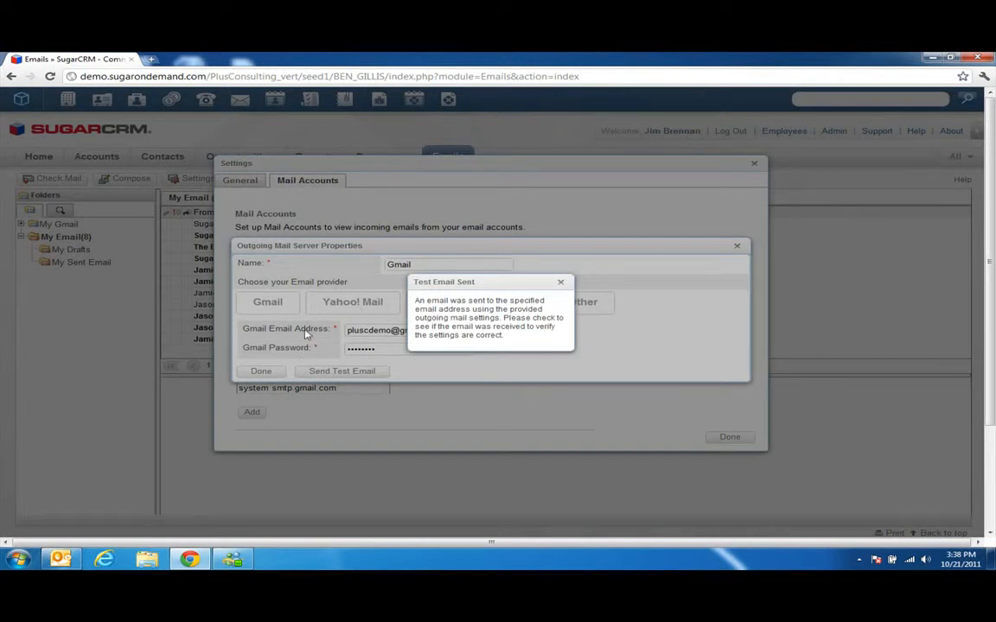
left_click(560, 282)
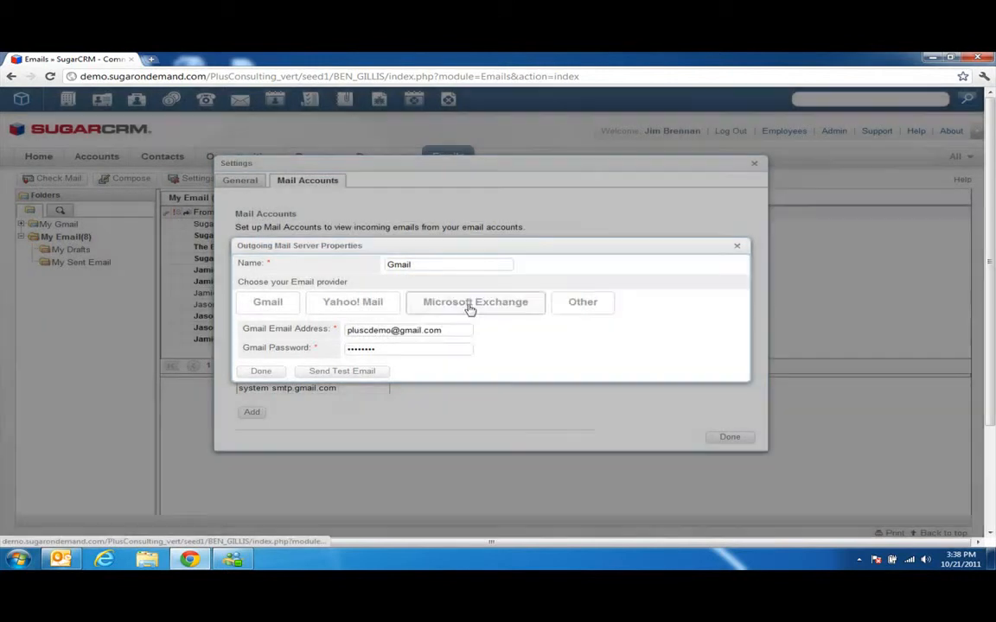
left_click(261, 372)
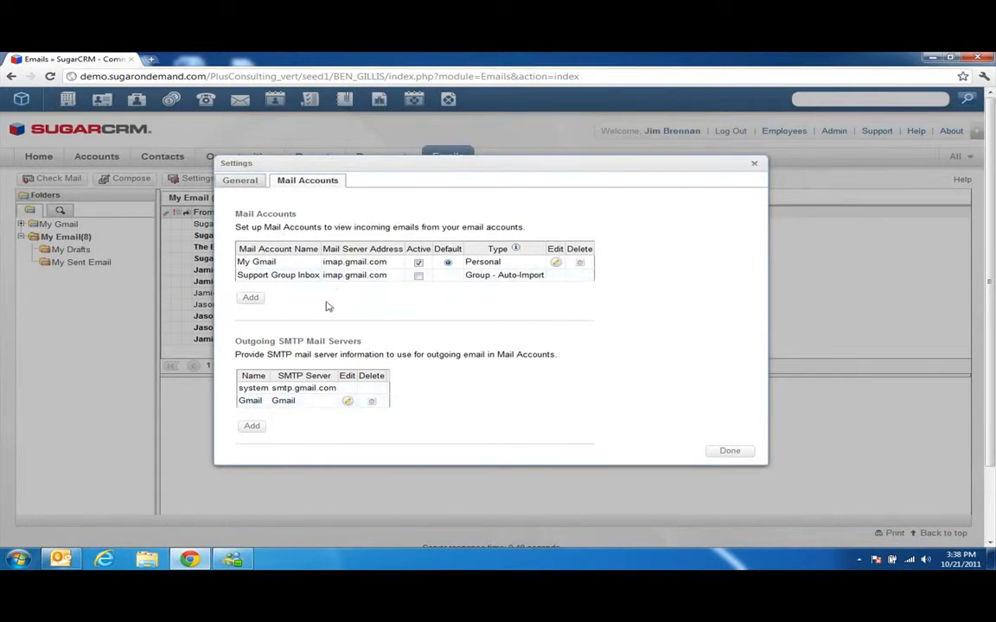
Save the mail settings, confirm the notice, and reload the Emails inbox.
left_click(723, 451)
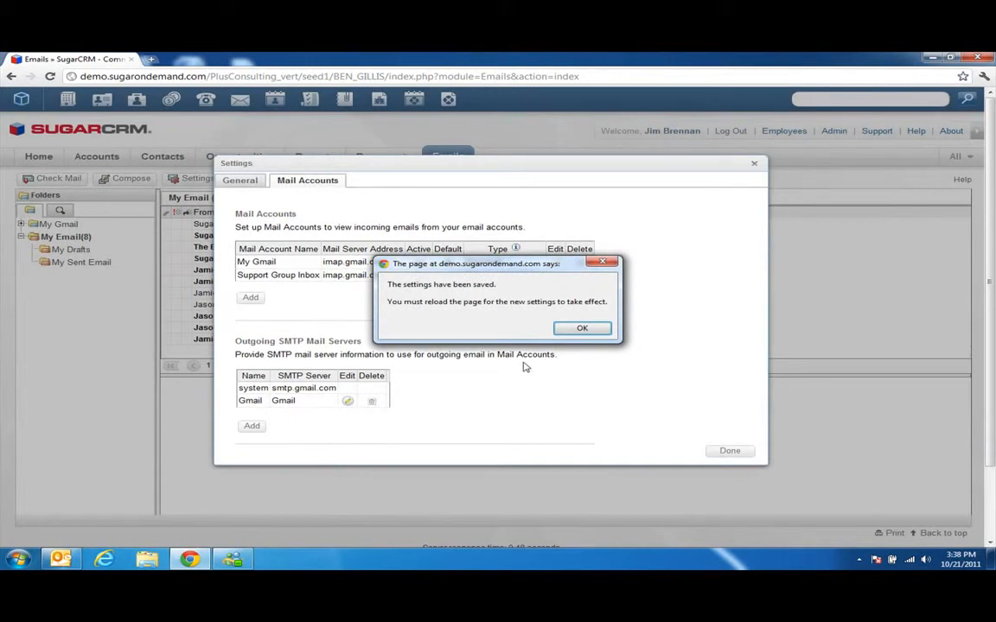
left_click(582, 328)
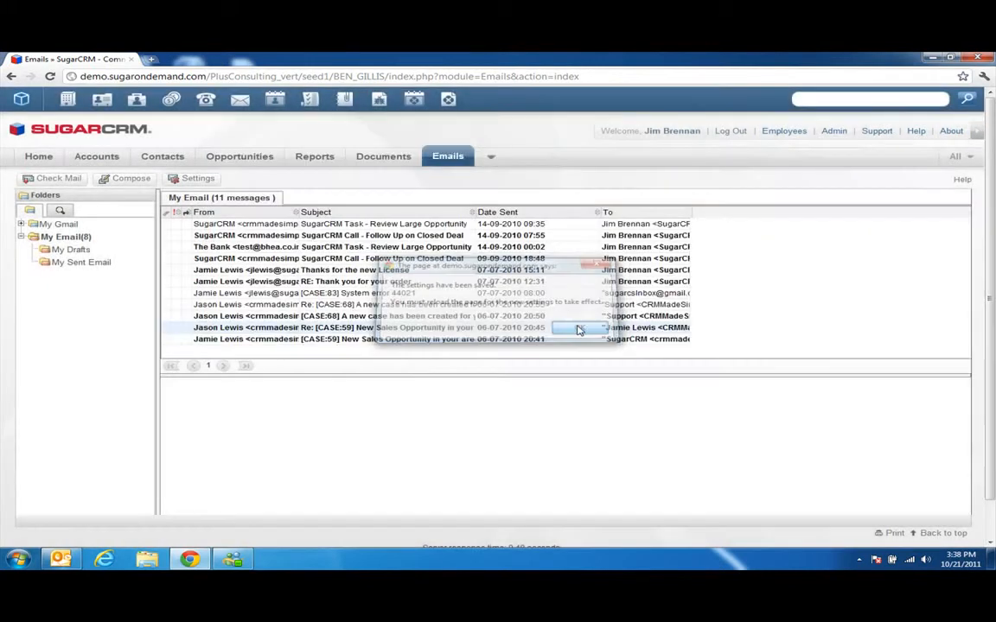
left_click(443, 156)
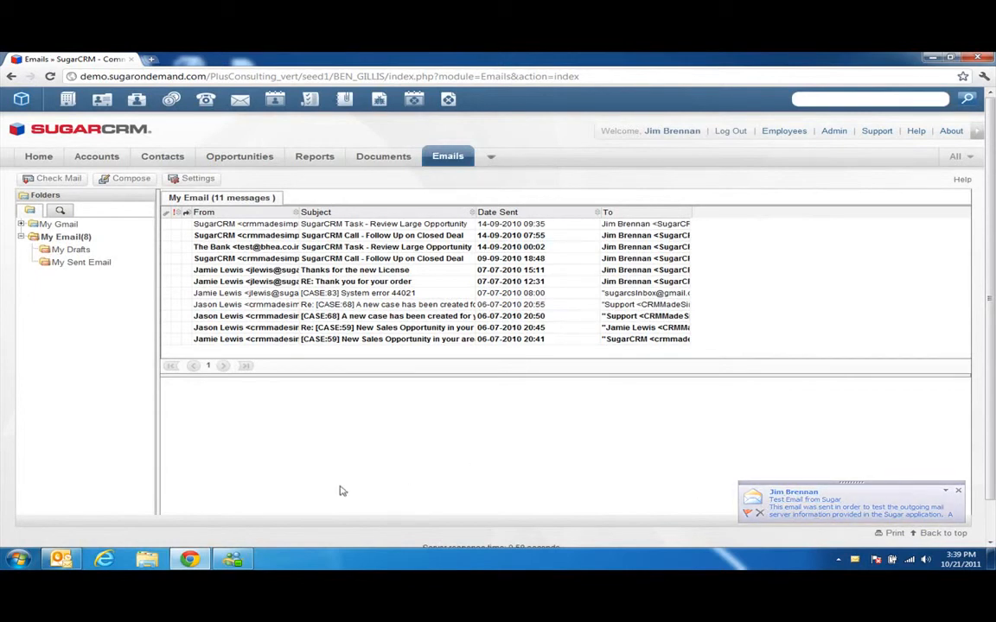
Expand My Gmail, show its INBOX, and open the FW: Scanner Gun message.
left_click(59, 224)
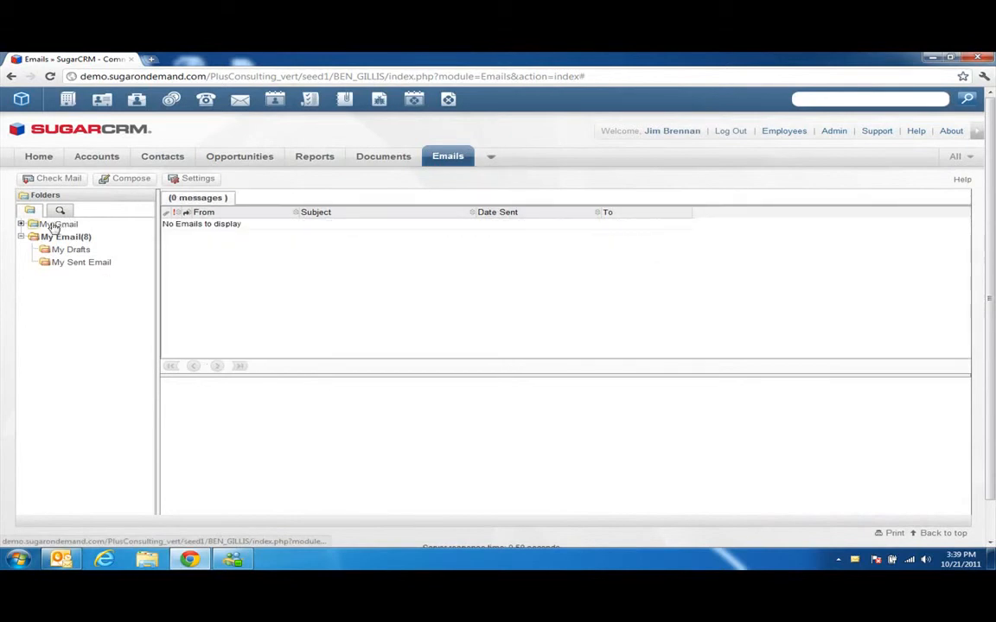
left_click(21, 225)
left_click(60, 237)
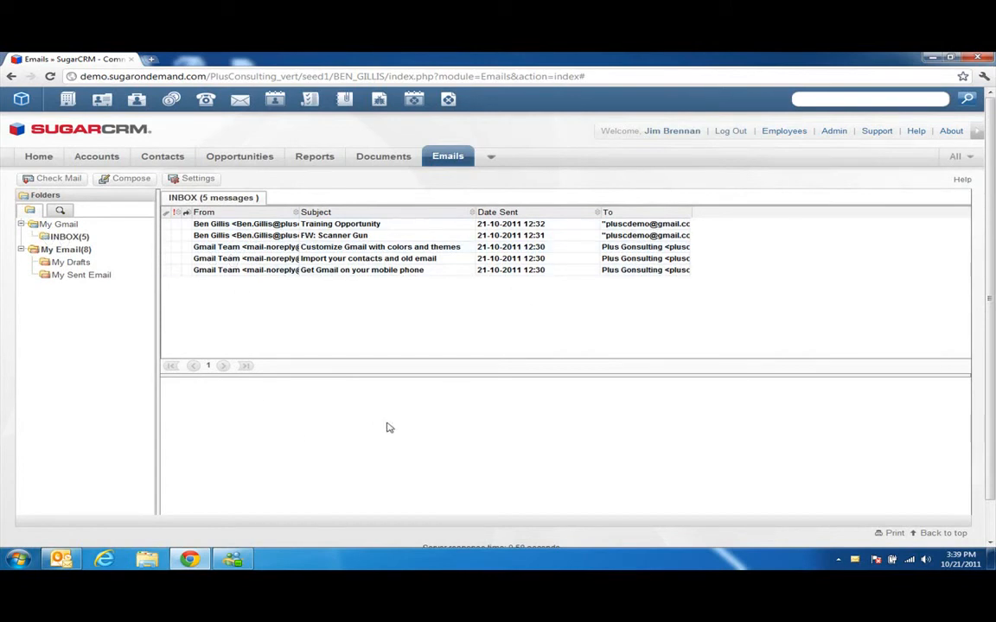
right_click(245, 236)
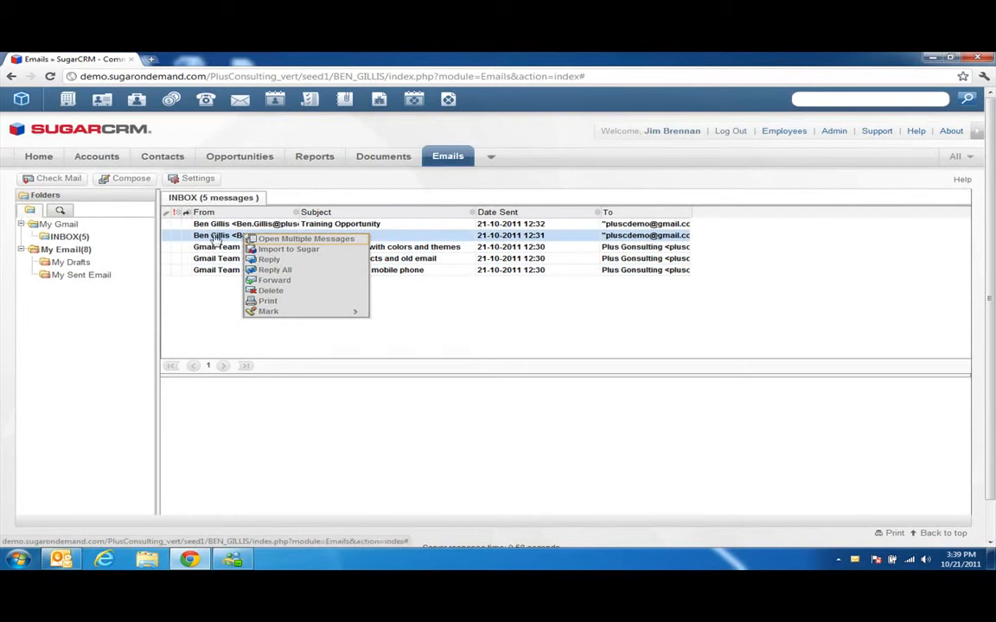
double_click(214, 237)
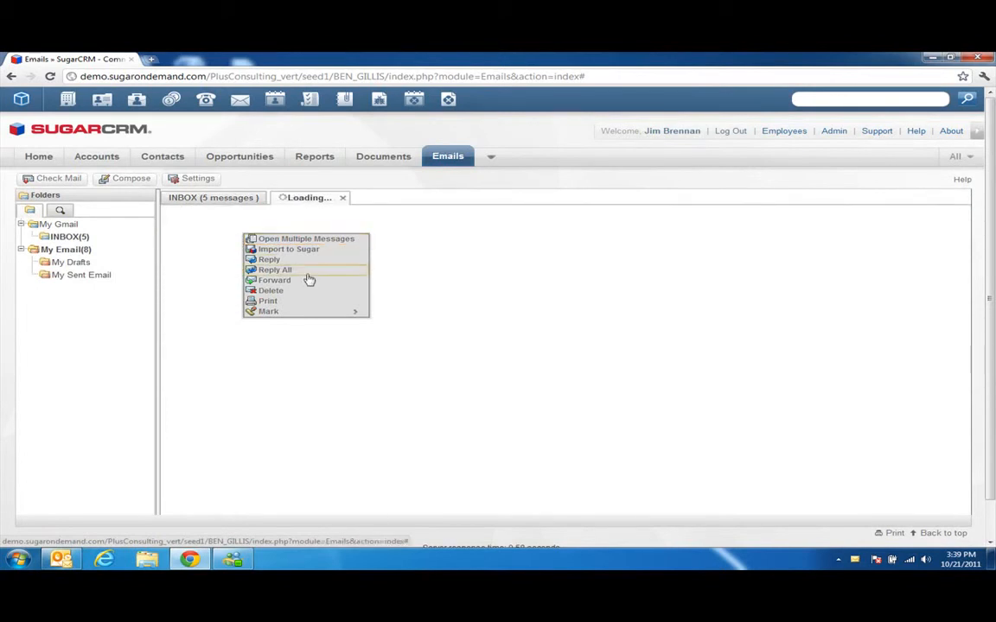
left_click(413, 253)
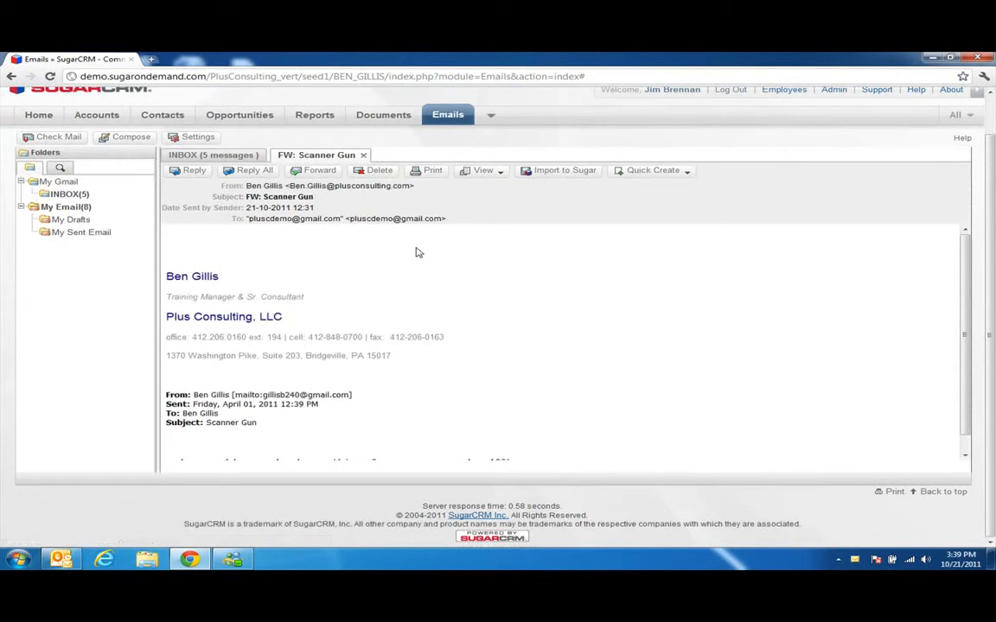
Import FW: Scanner Gun with Related To set to the widgets opportunity, confirming Import Passed.
left_click(547, 176)
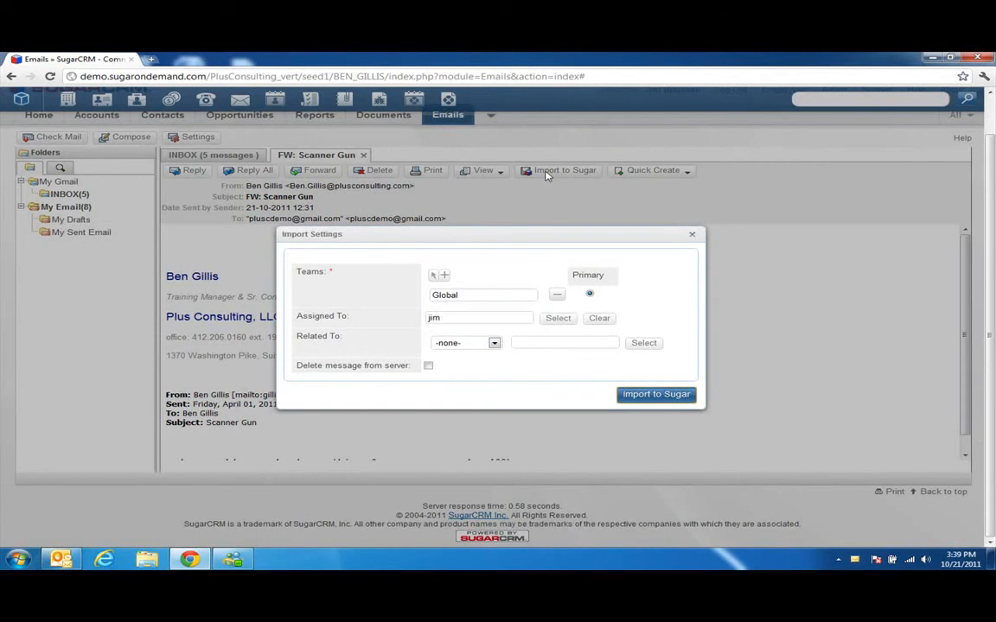
left_click(478, 344)
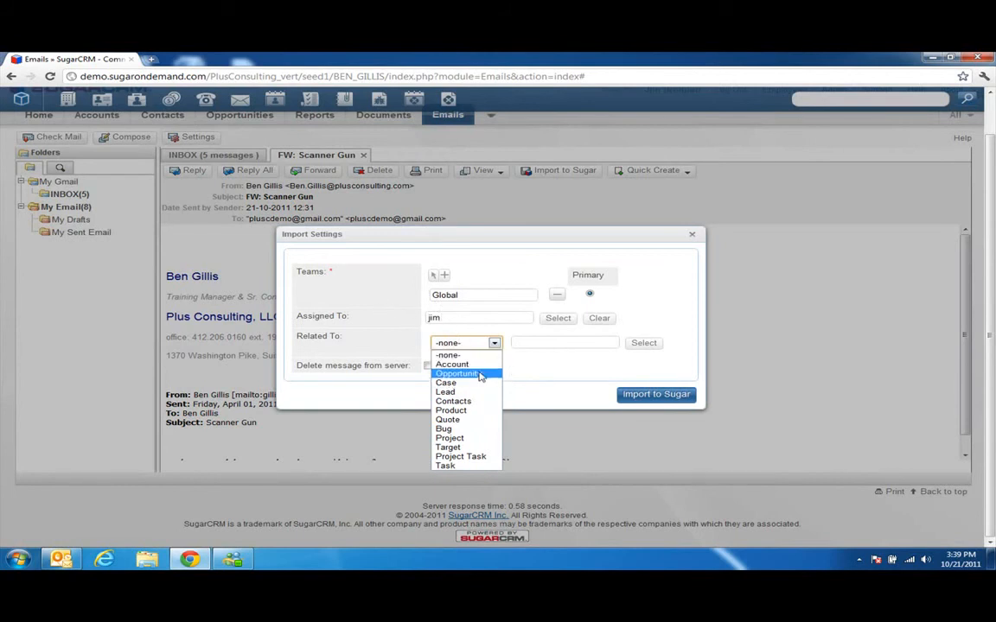
left_click(478, 374)
left_click(640, 346)
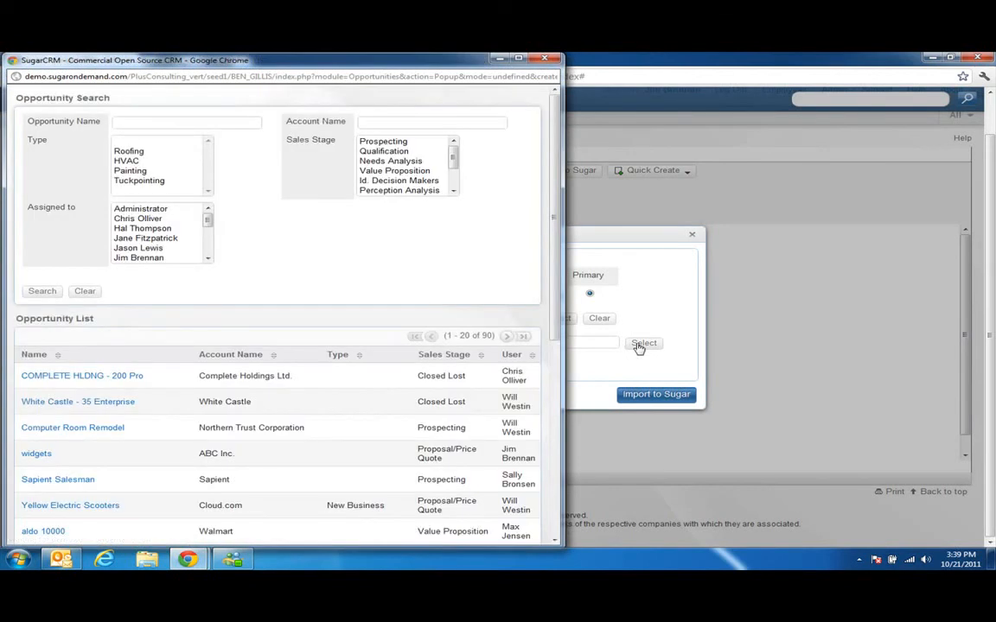
scroll(173, 393, "down", 1)
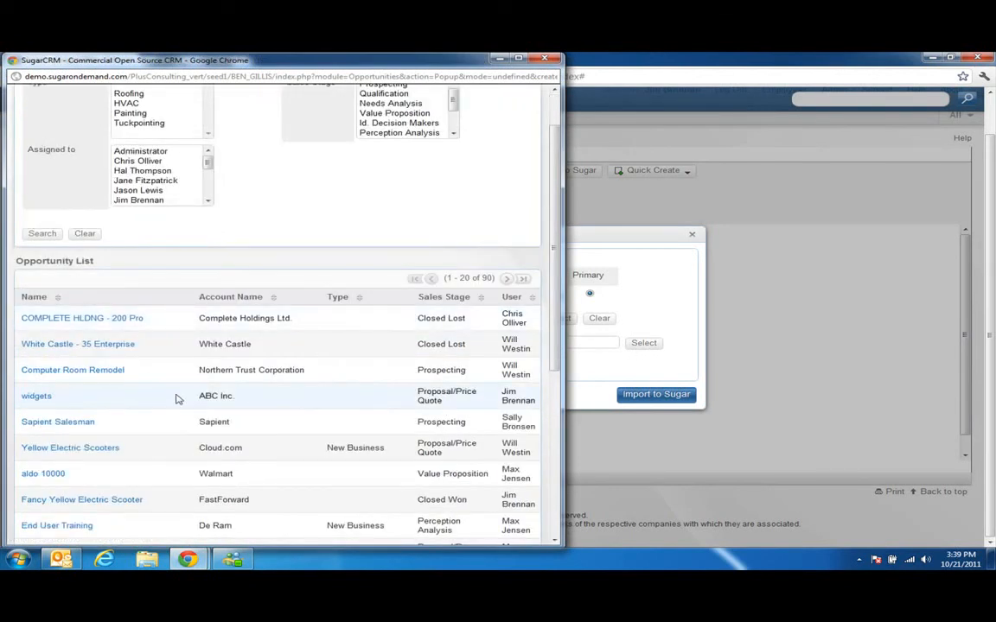
left_click(36, 397)
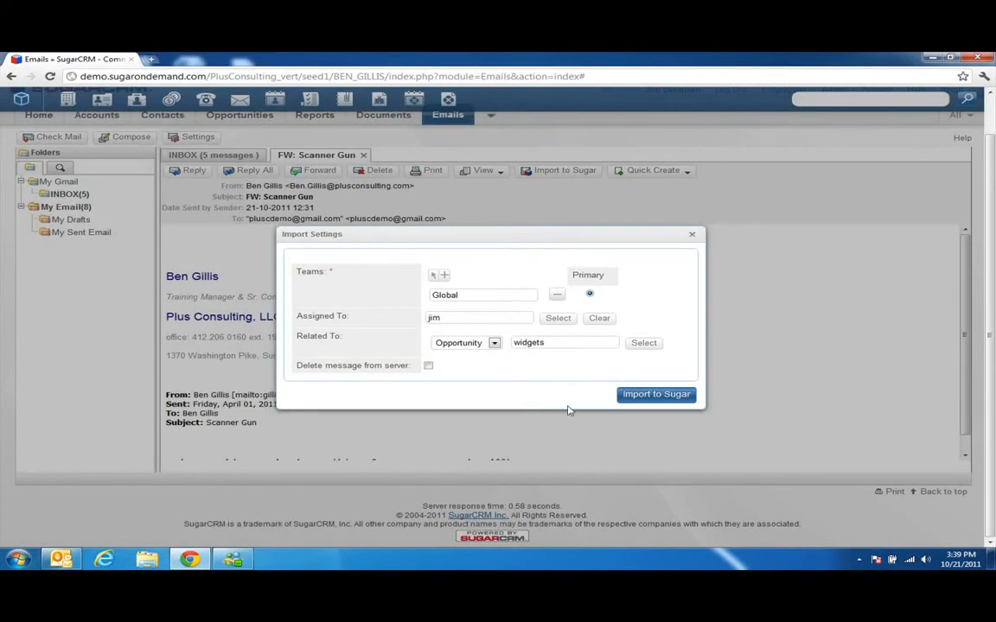
left_click(653, 395)
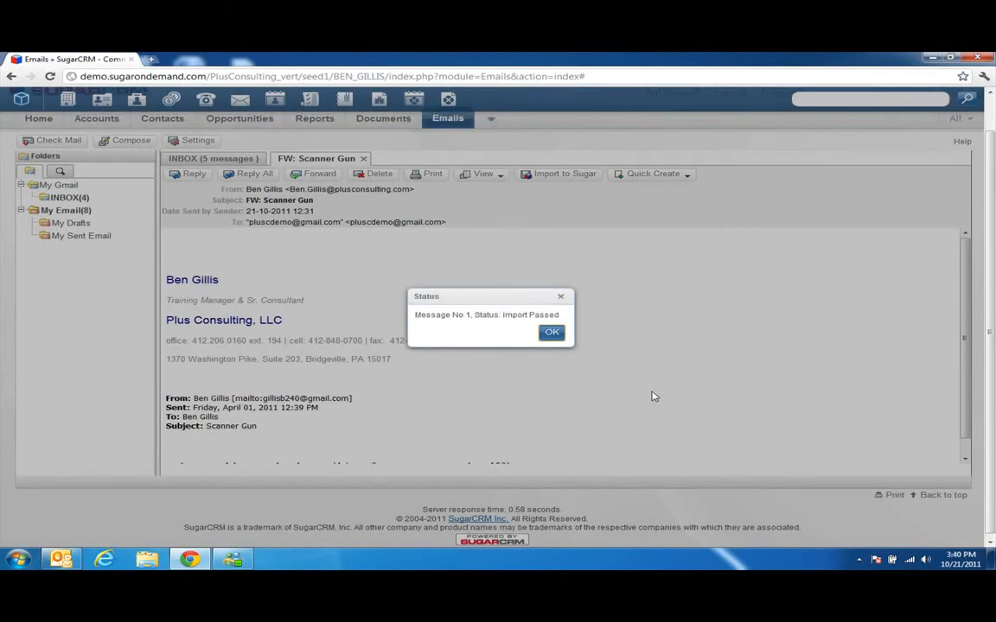
left_click(551, 333)
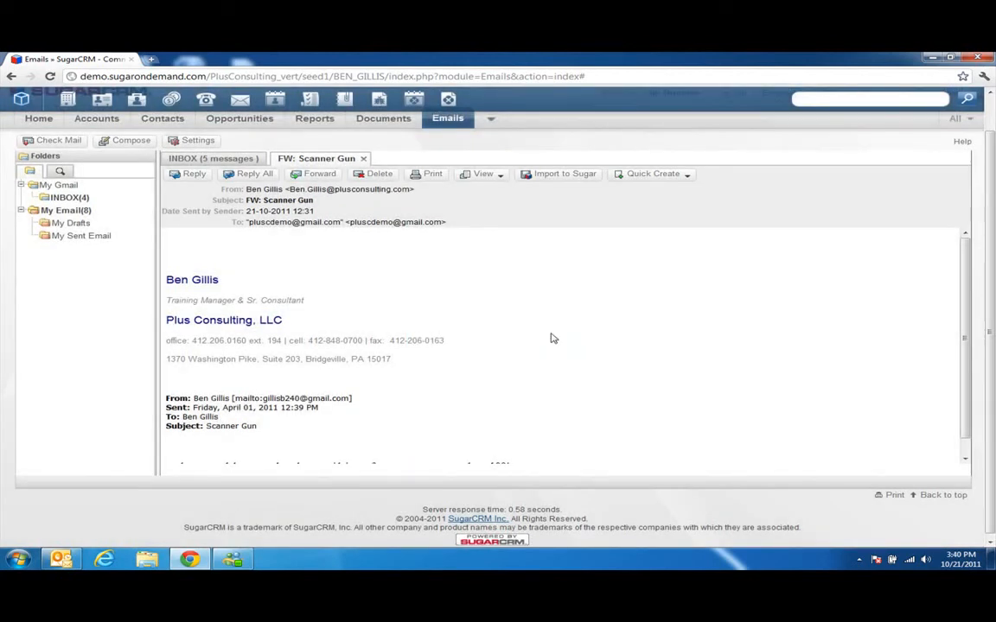